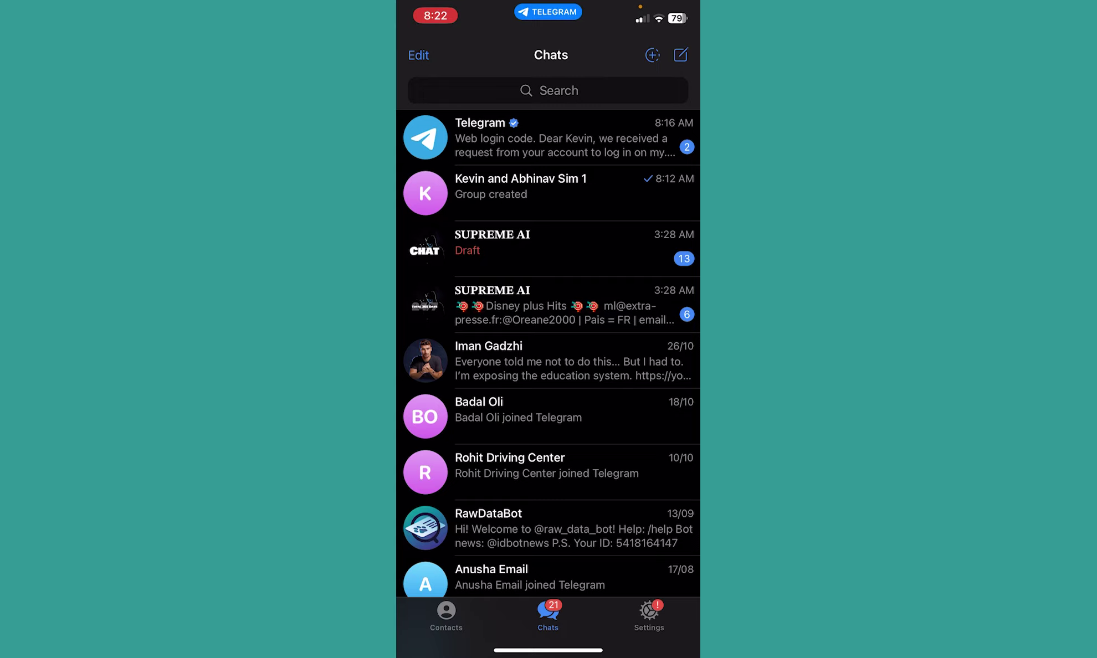
Step: Dismiss the Telegram app from the app switcher to land on the home screen
drag(548, 651, 552, 386)
drag(552, 343, 551, 69)
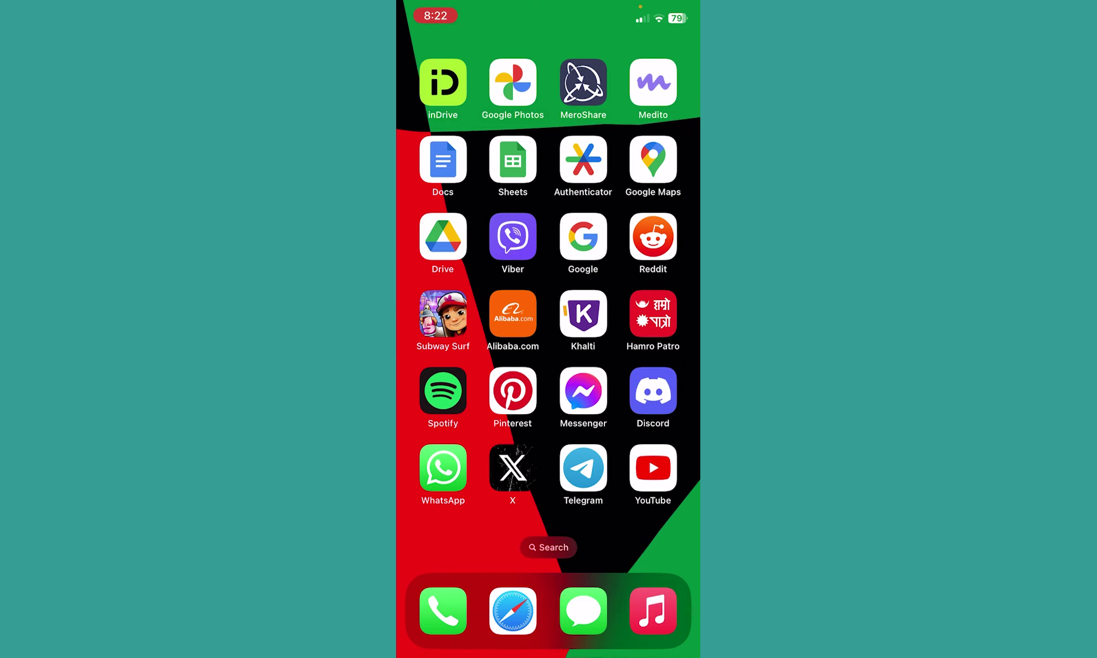
Step: In Safari search telegram.web, open the Telegram Web result and start messaging on webogram.org
click(513, 611)
click(549, 582)
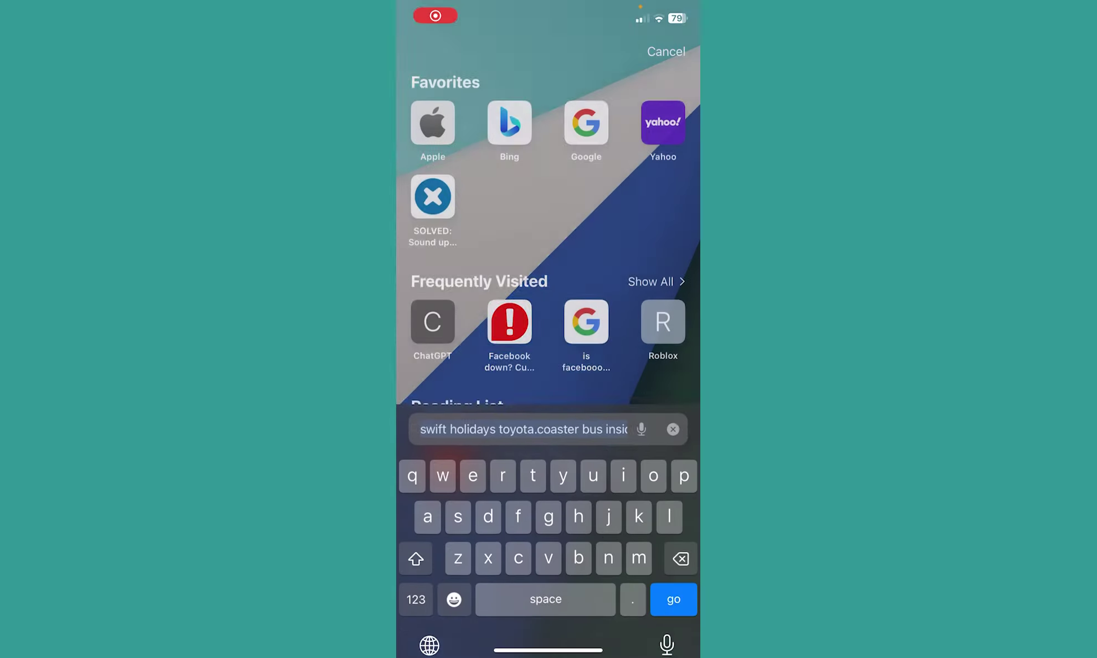
text(telegr)
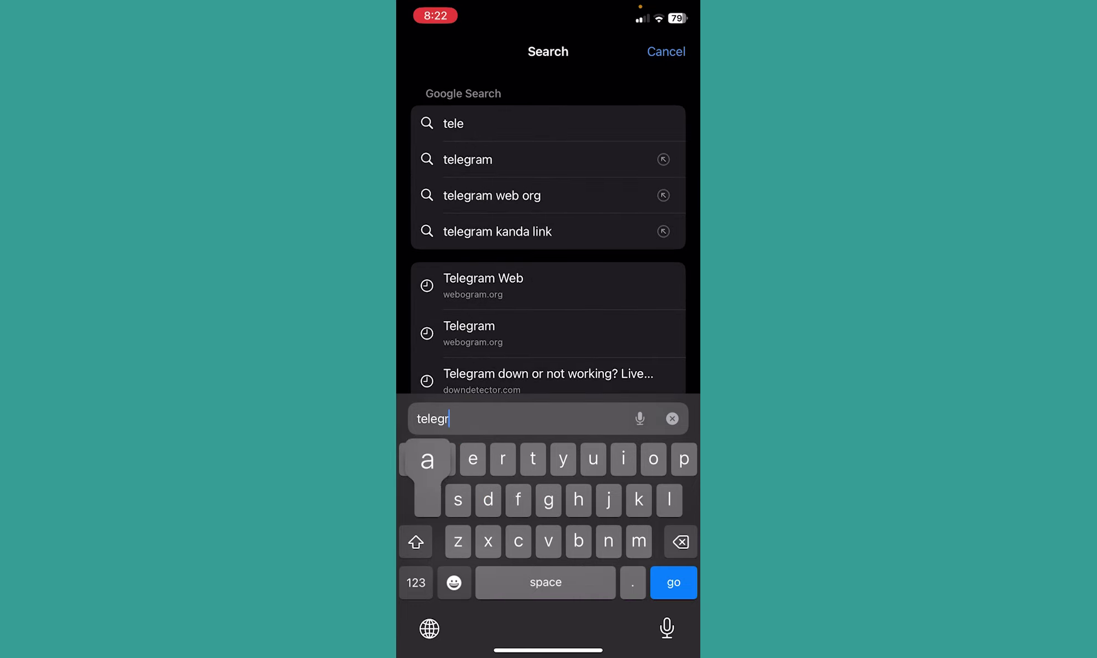
text(am.web)
key(Return)
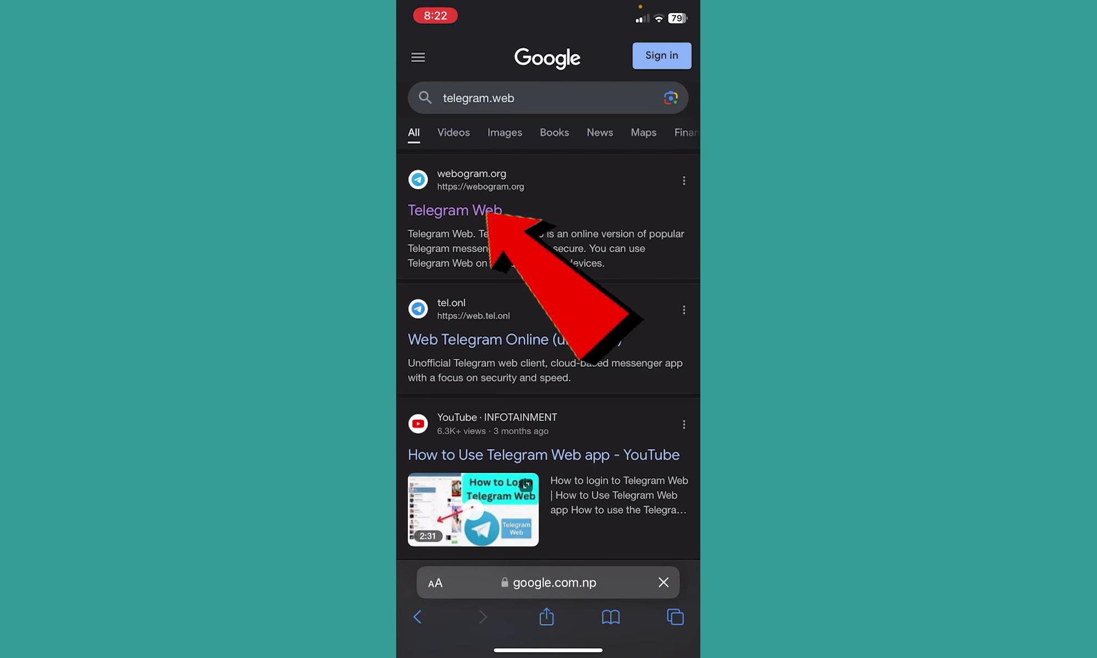
click(455, 210)
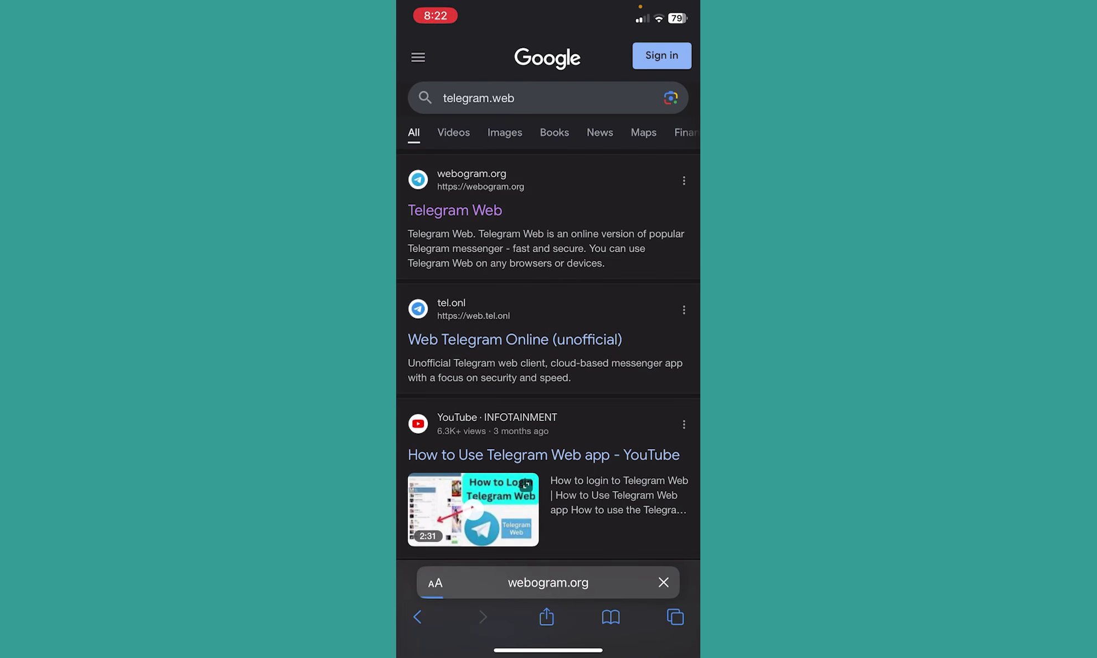
click(580, 294)
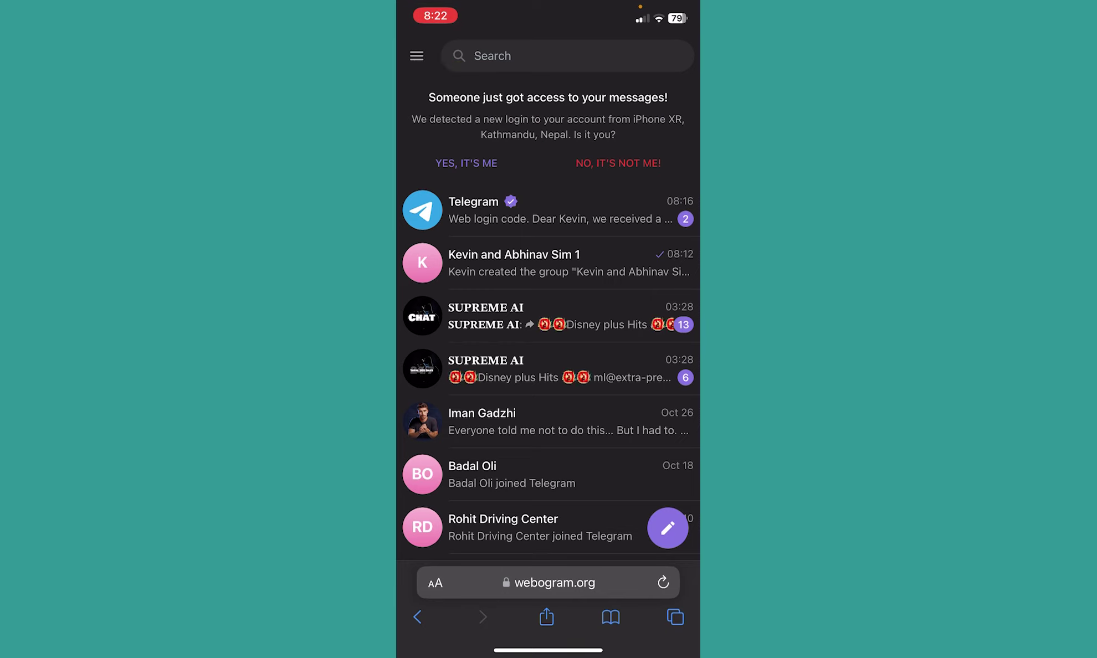
Step: Navigate from the main menu through Settings to Privacy and Security
click(417, 56)
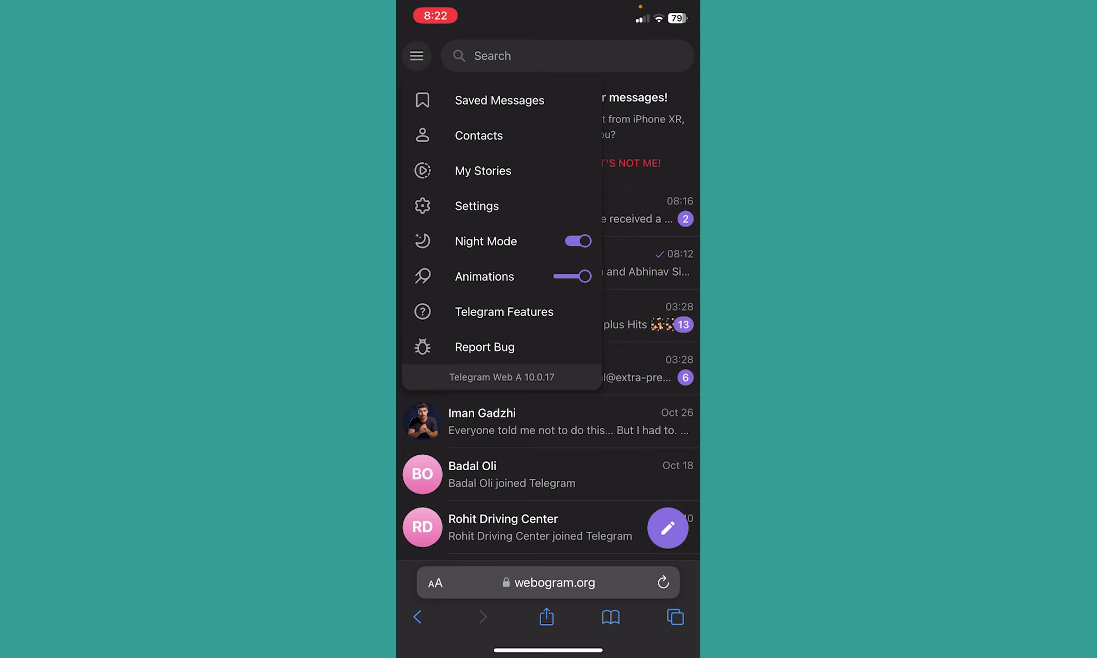
click(476, 206)
scroll(549, 343, down, 3)
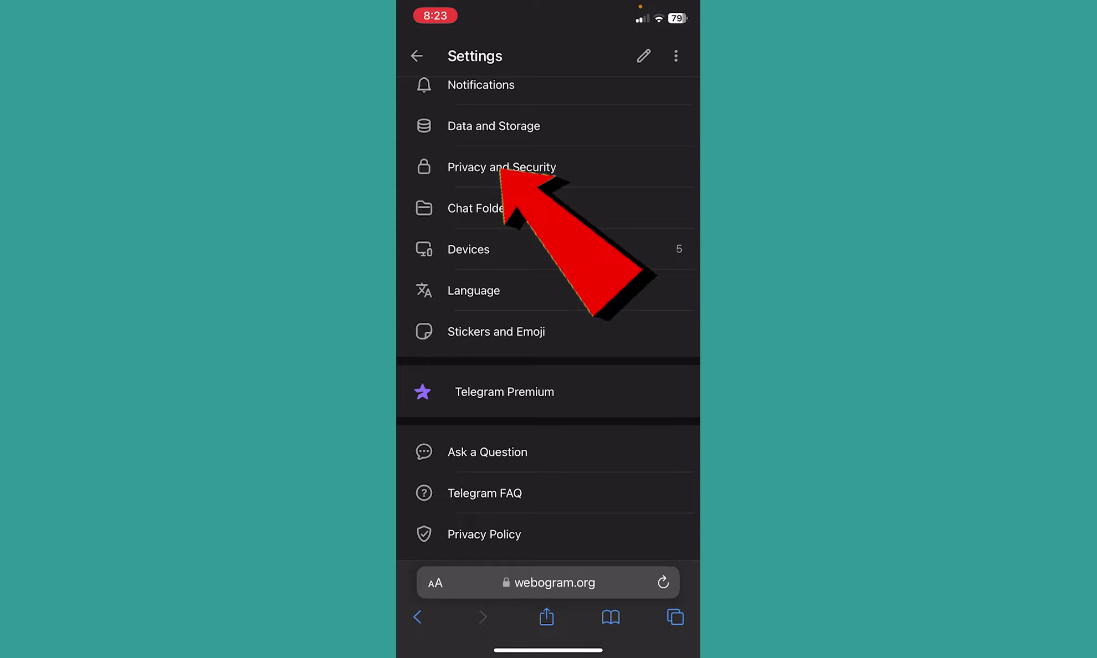
click(501, 167)
scroll(549, 342, down, 5)
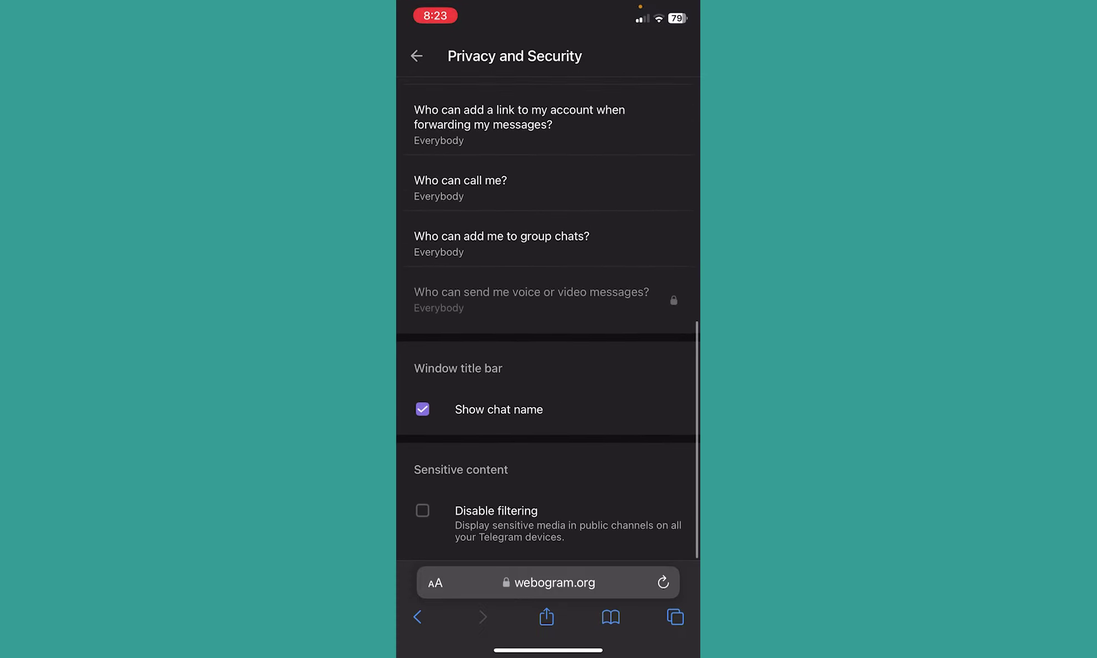
Step: Tick Disable filtering for sensitive content, then untick it again
click(423, 509)
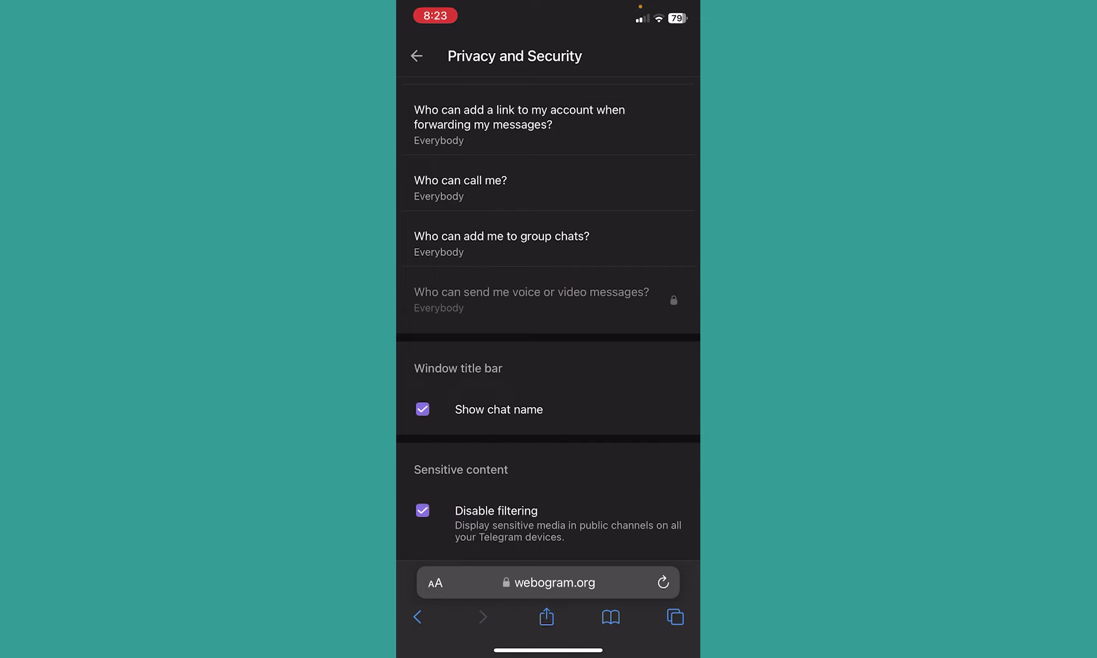
click(423, 511)
Step: Dismiss Safari from the app switcher and peek at the next home screen page
drag(548, 651, 548, 386)
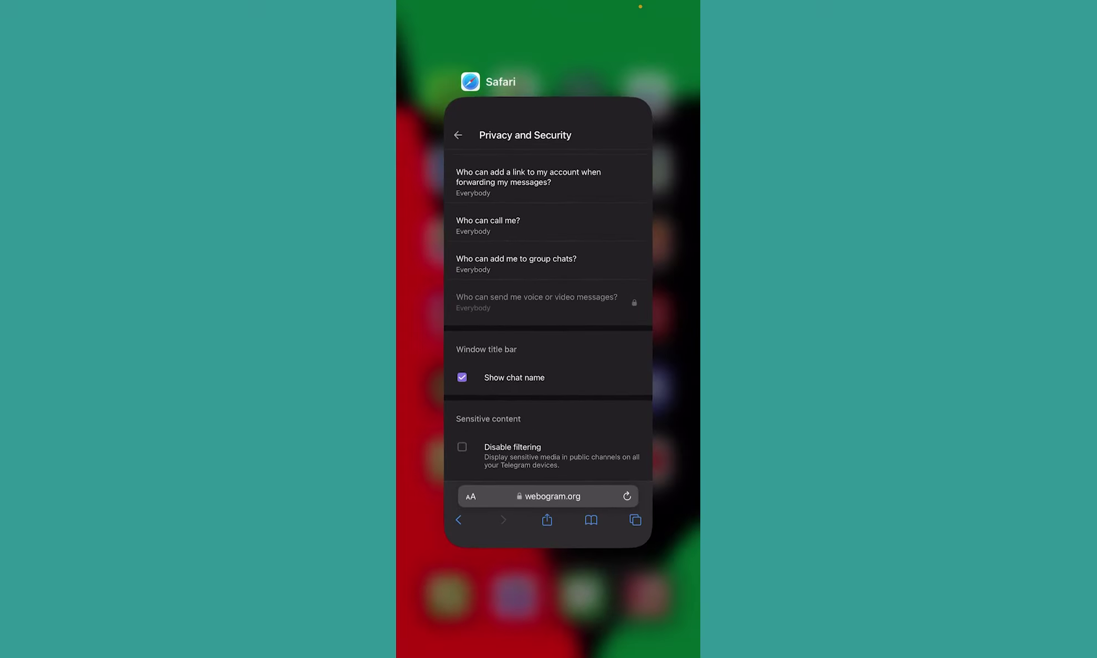
drag(548, 343, 547, 52)
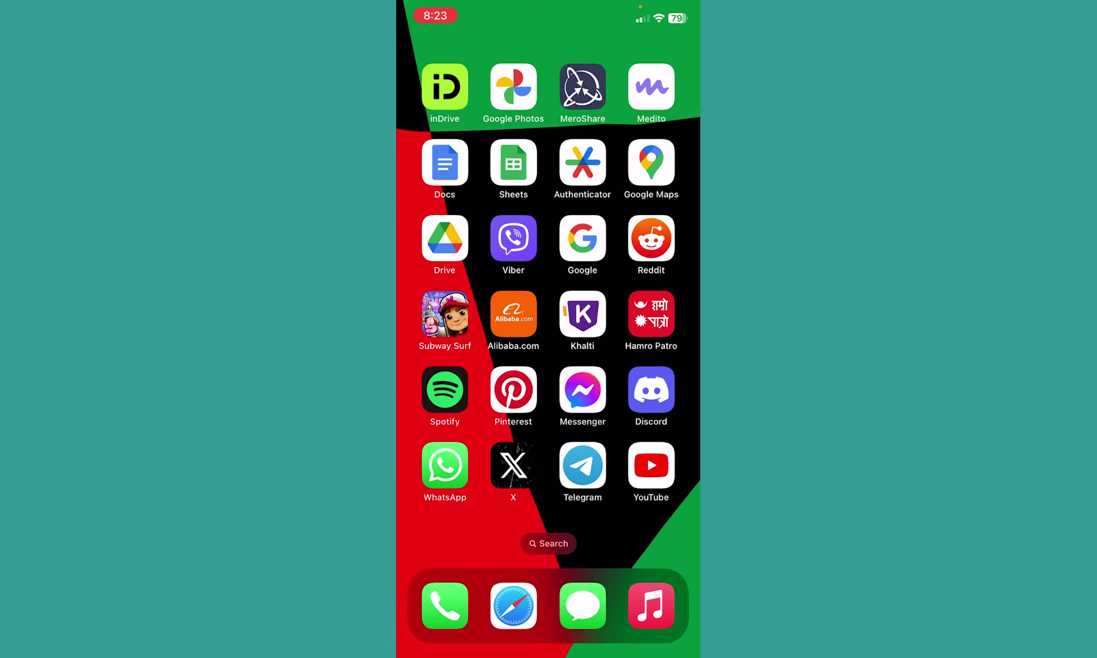
mouse_move(652, 343)
mouse_down()
mouse_move(429, 343)
mouse_move(651, 343)
mouse_up()
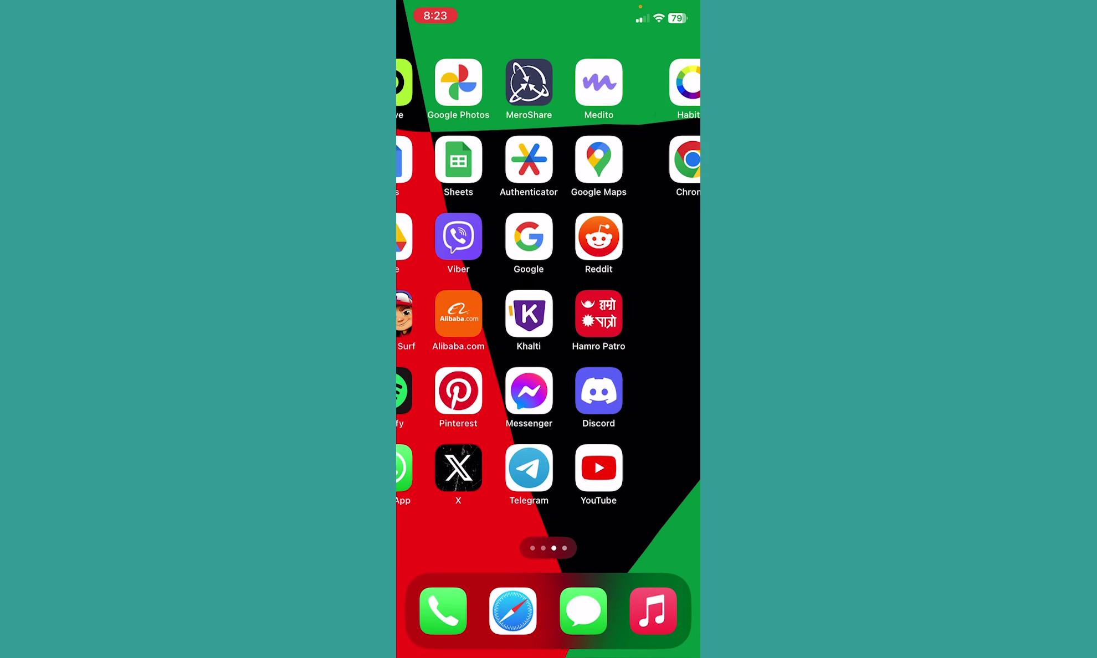